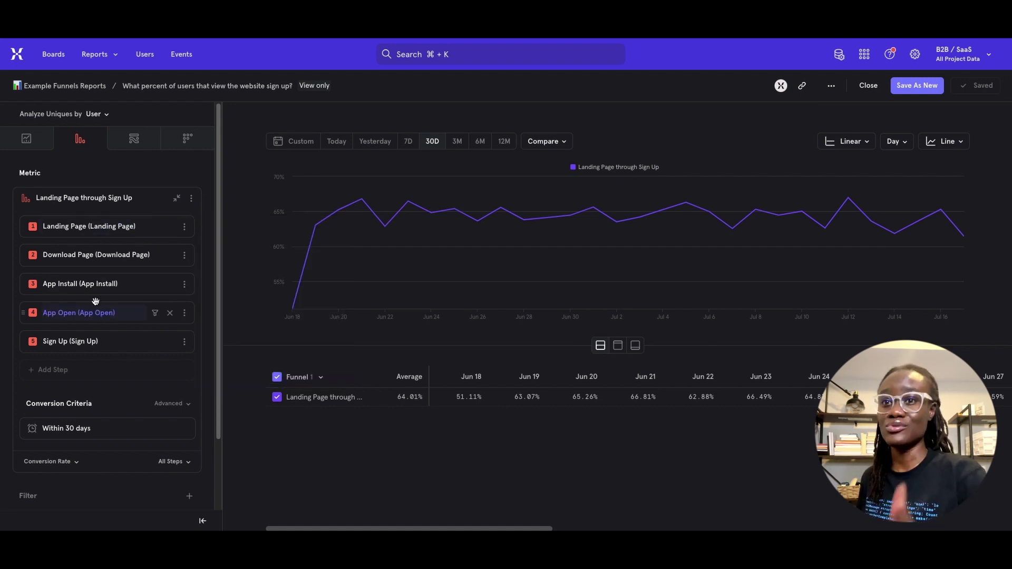
# Change the Landing Page through Sign Up chart from a line to Funnel Steps
pyautogui.moveTo(92, 346)
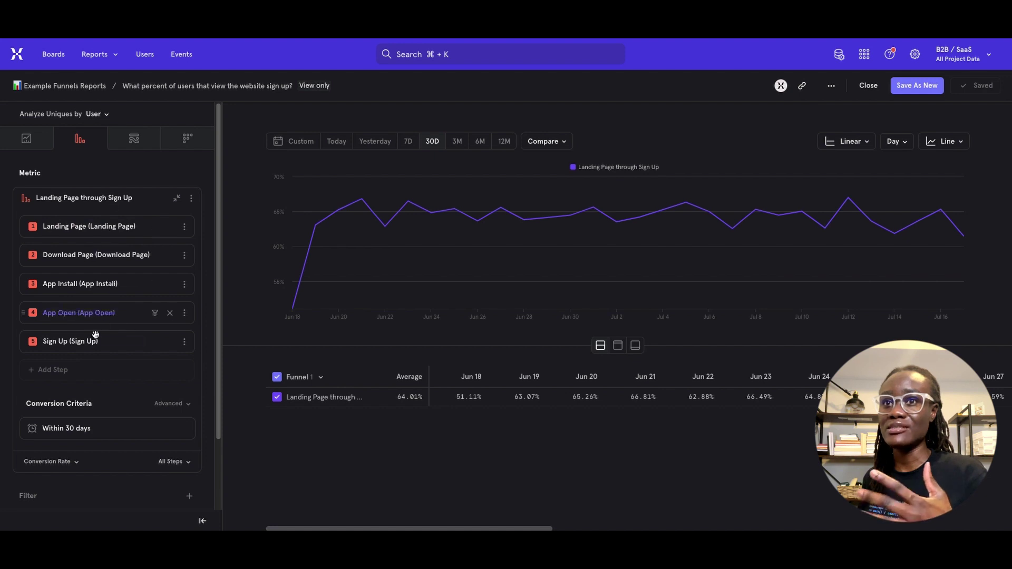
pyautogui.moveTo(109, 232)
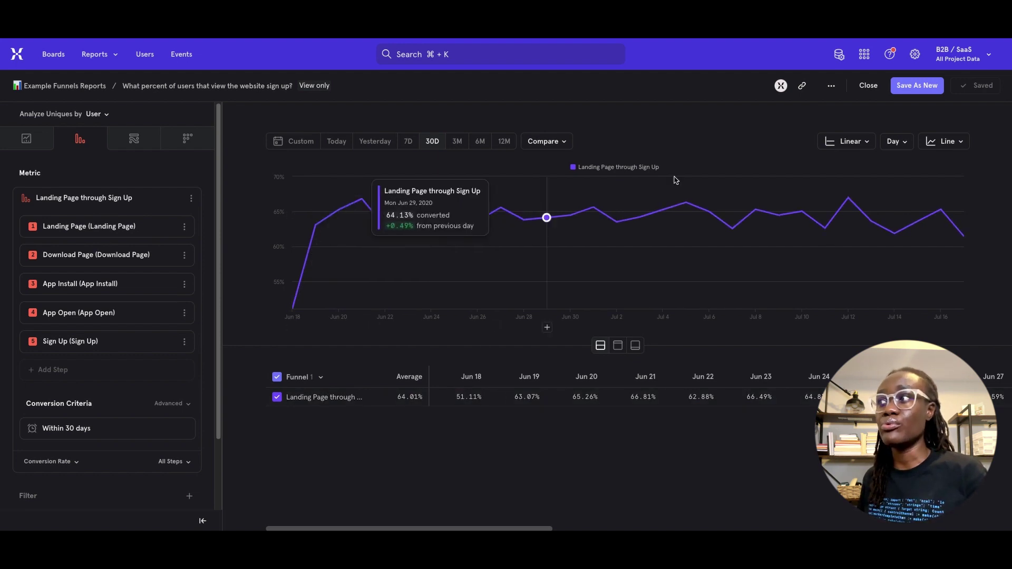
pyautogui.click(947, 142)
pyautogui.click(952, 165)
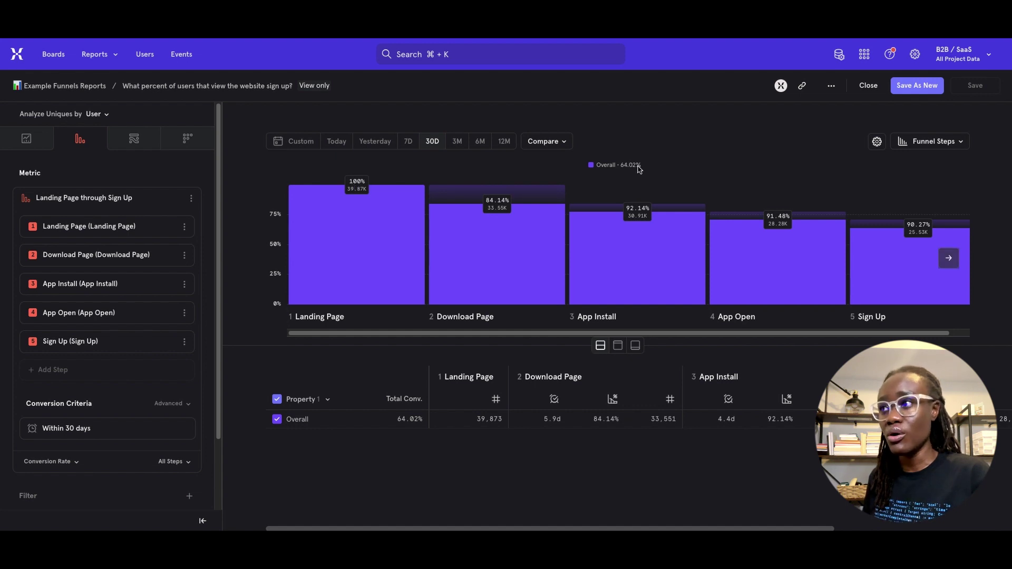
# Examine the conversion and drop-off figures for each funnel step in the chart and the results table
pyautogui.moveTo(922, 271)
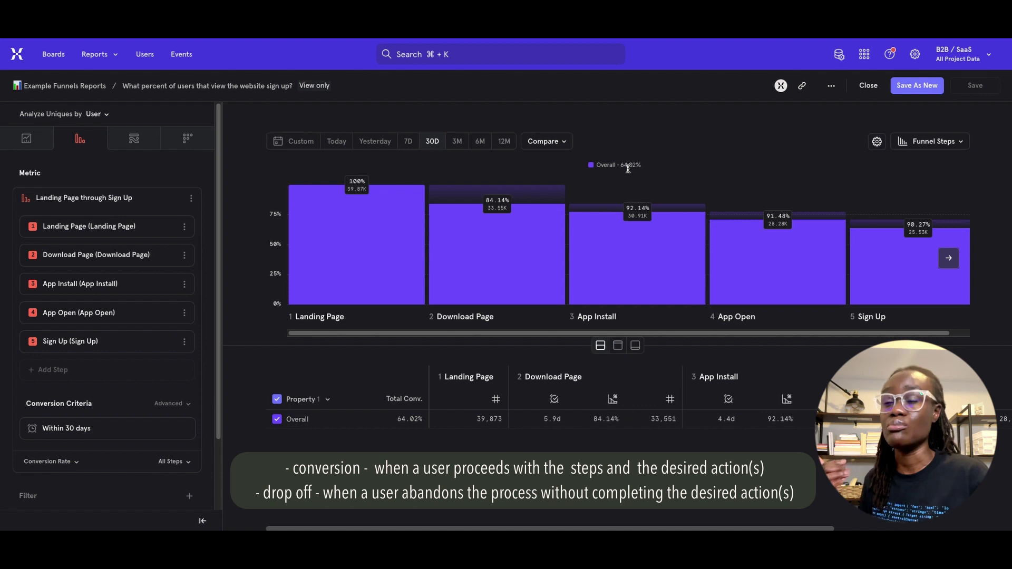
pyautogui.moveTo(494, 198)
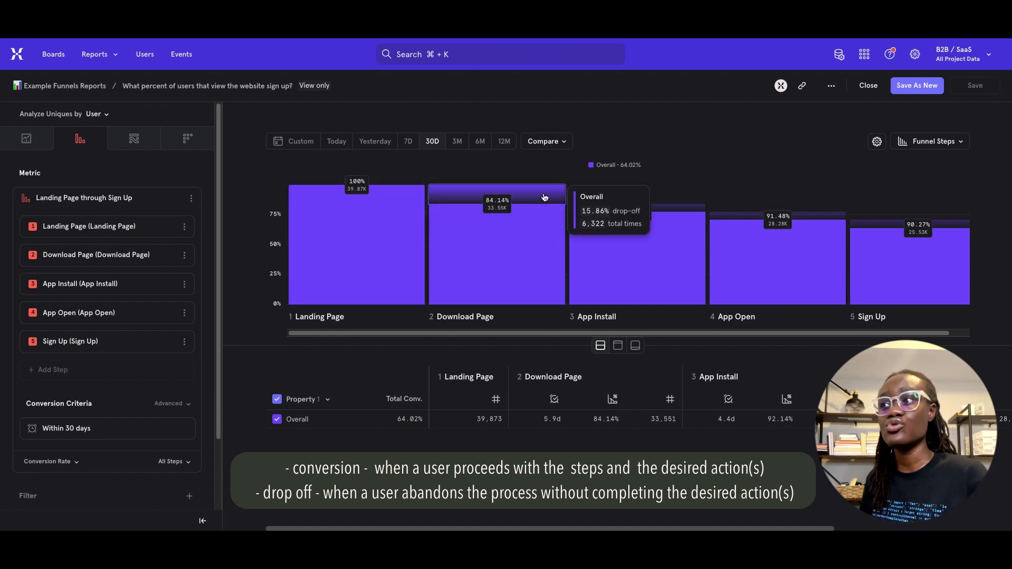
pyautogui.moveTo(688, 220)
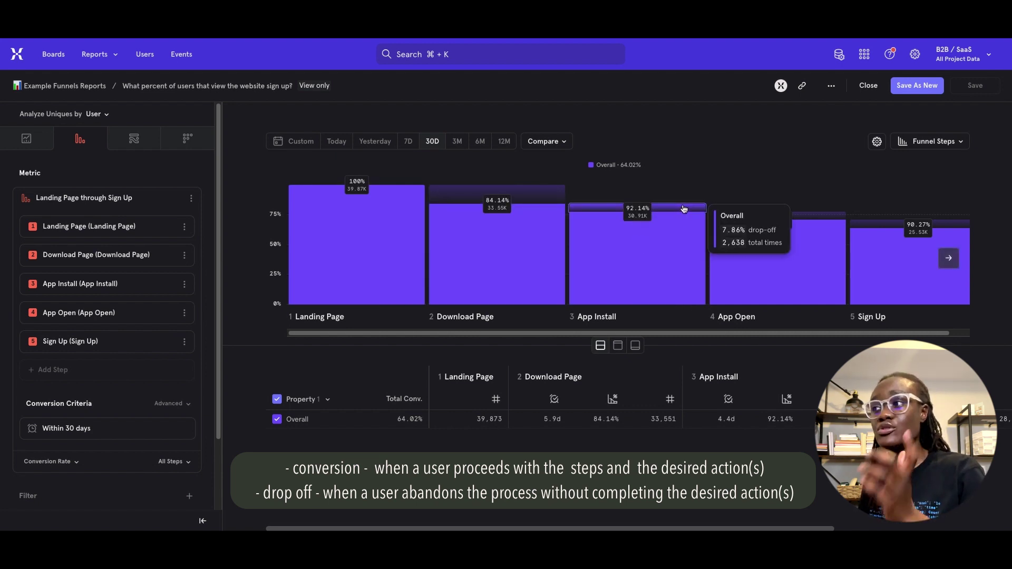
pyautogui.moveTo(825, 219)
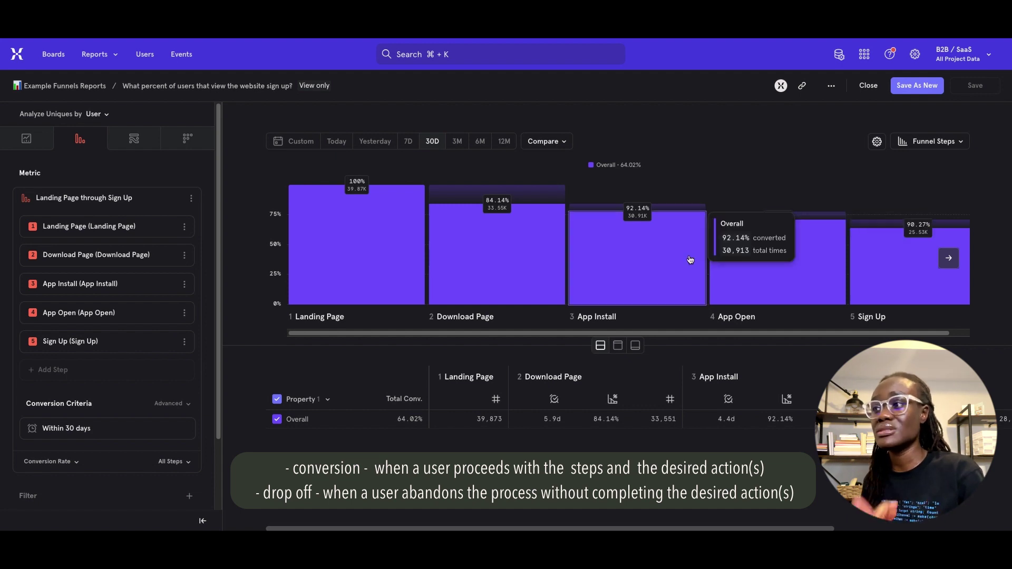
pyautogui.moveTo(907, 226)
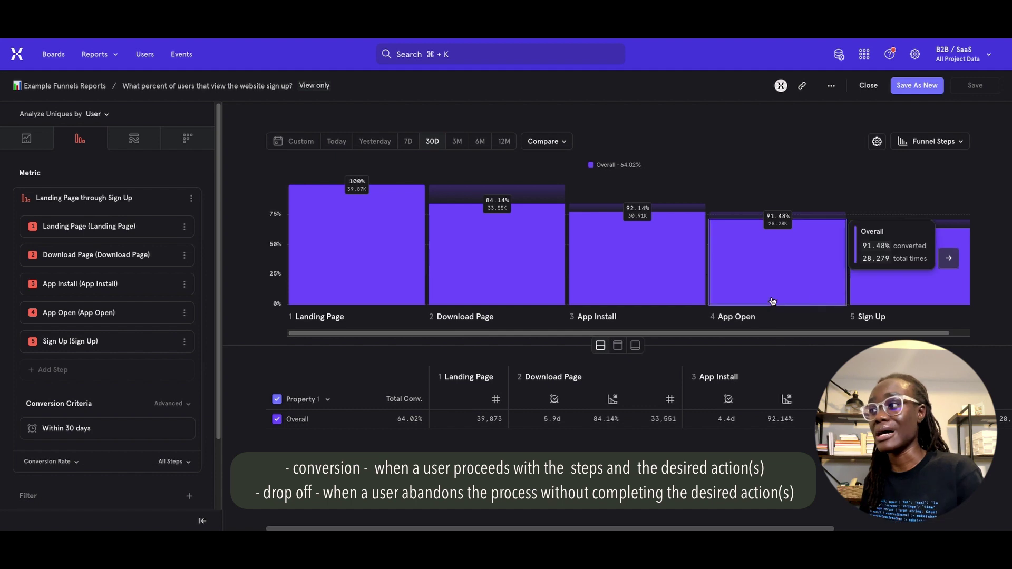
pyautogui.moveTo(588, 233)
pyautogui.moveTo(542, 191)
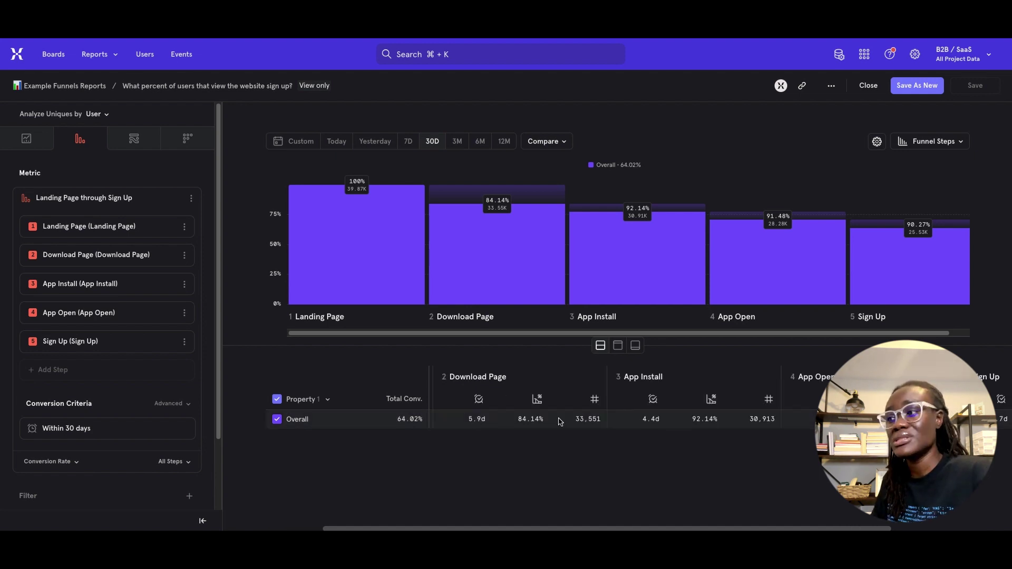
pyautogui.hscroll(3, 559, 378)
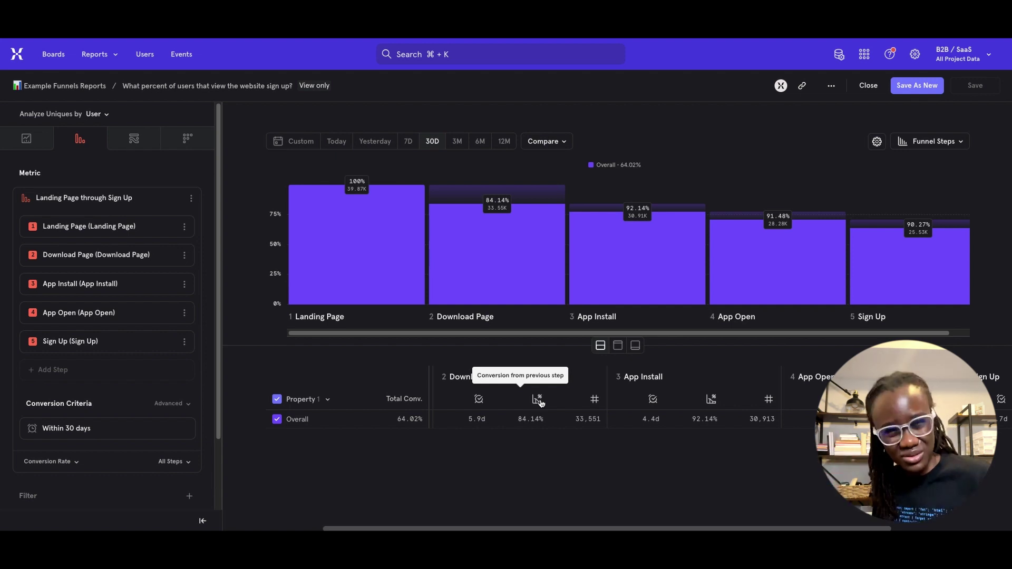
# Check the funnel's step filter, conversion window and custom date range options without applying a custom range
pyautogui.moveTo(172, 227)
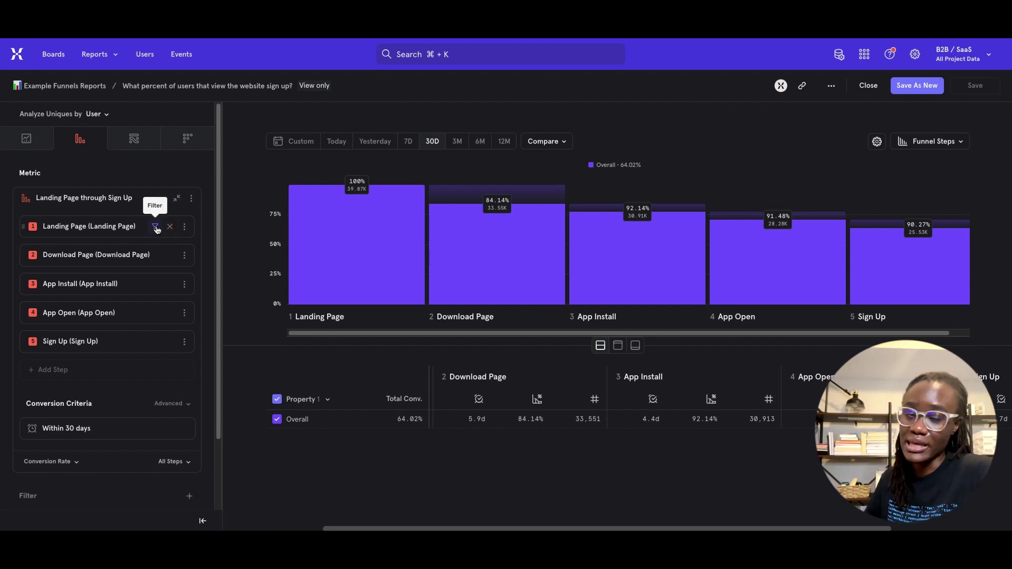
pyautogui.click(90, 428)
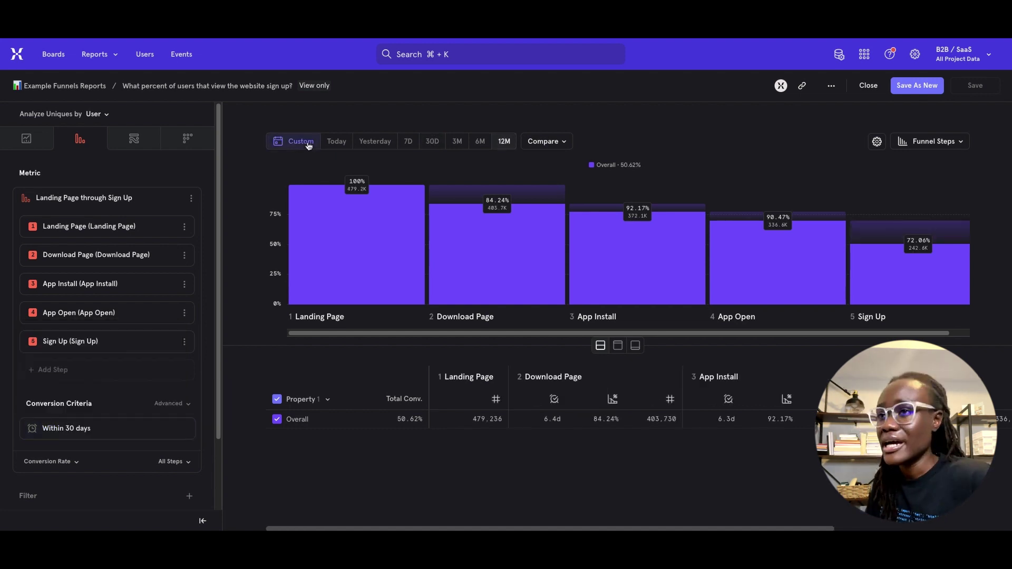
pyautogui.click(293, 141)
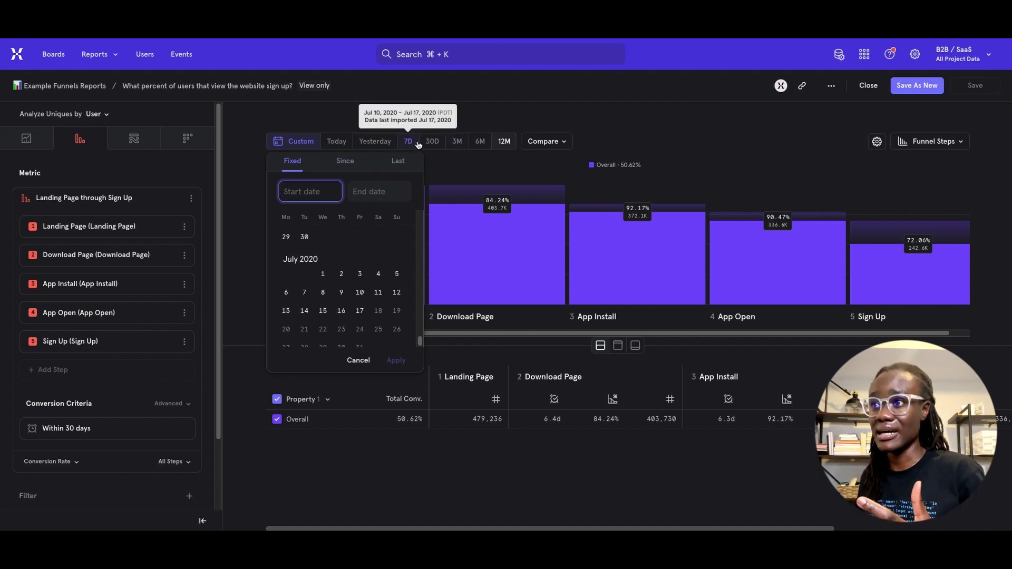
pyautogui.click(491, 162)
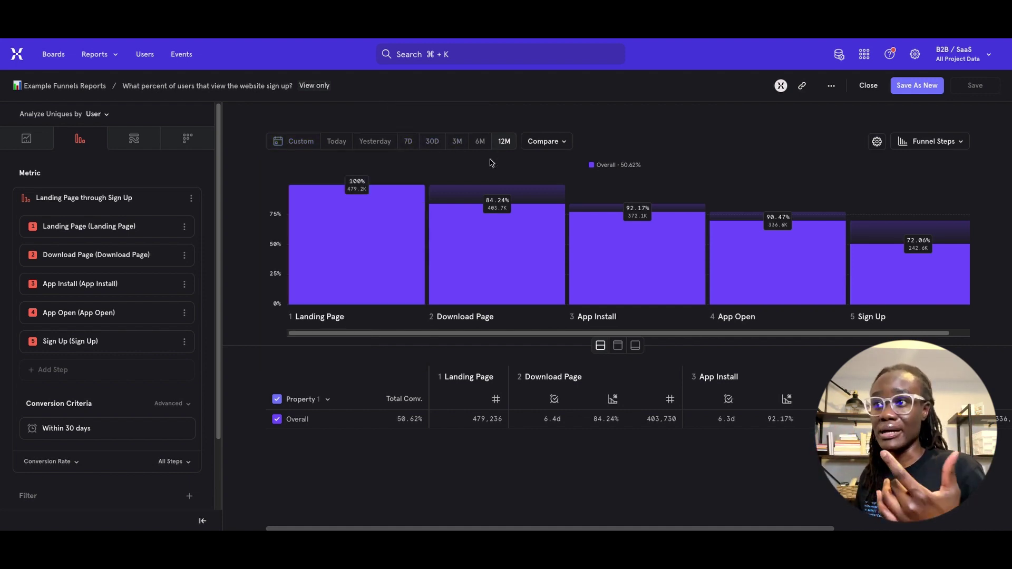
# Compare the 30-day funnel with the previous month and inspect the paired bars, particularly at App Install and Sign Up
pyautogui.click(544, 141)
pyautogui.moveTo(563, 167)
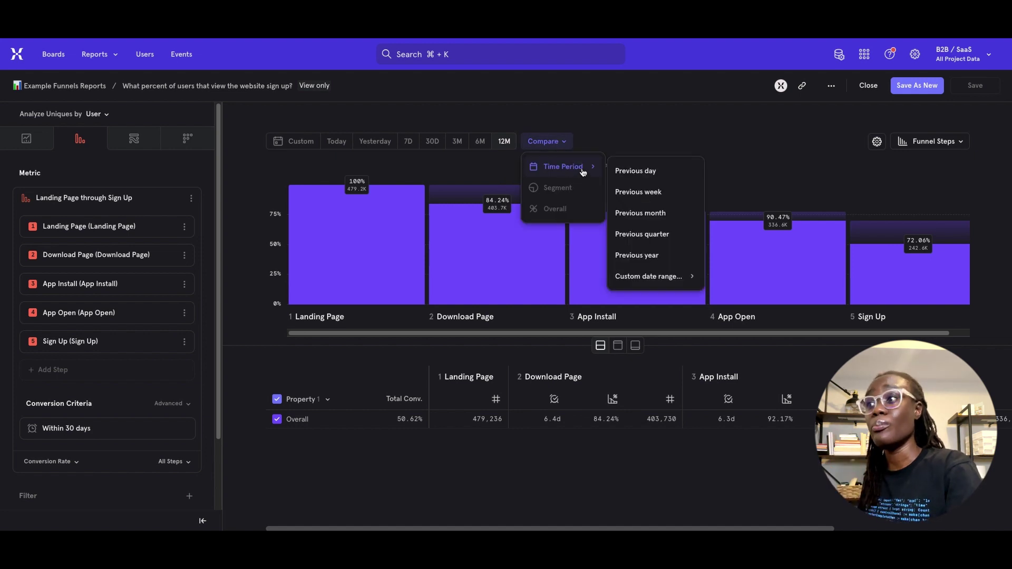
pyautogui.click(649, 213)
pyautogui.click(564, 141)
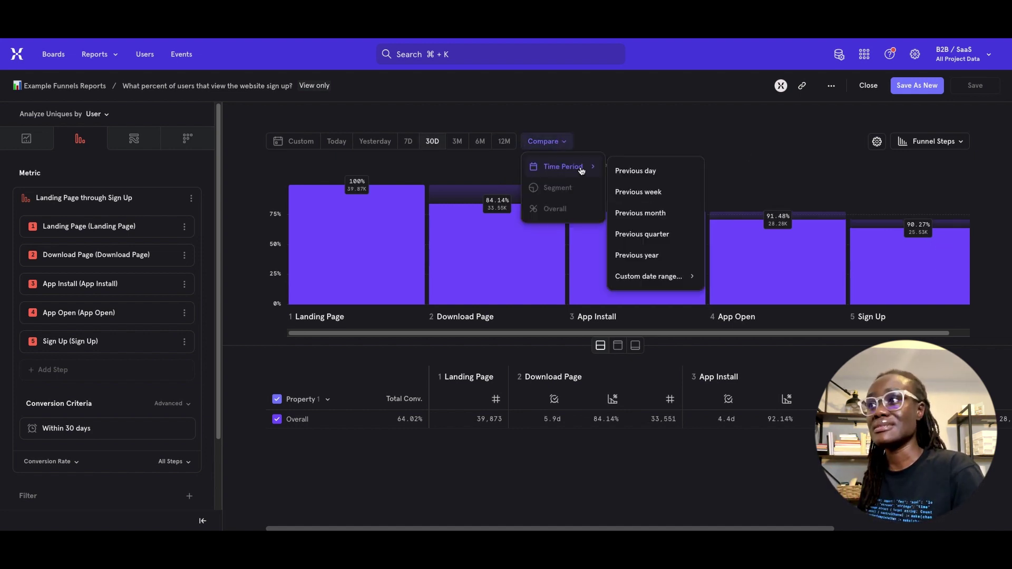
pyautogui.moveTo(565, 166)
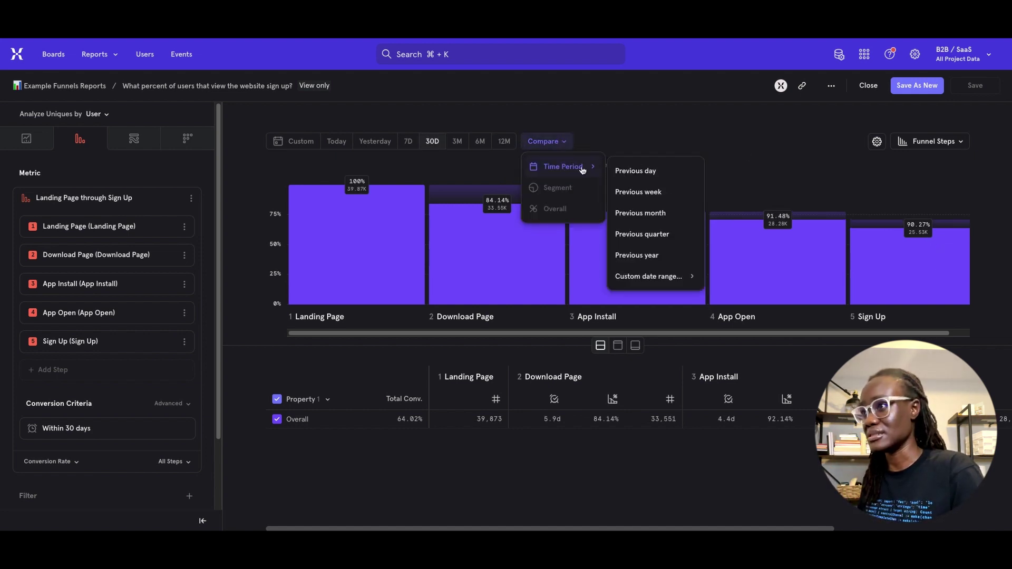
pyautogui.click(660, 213)
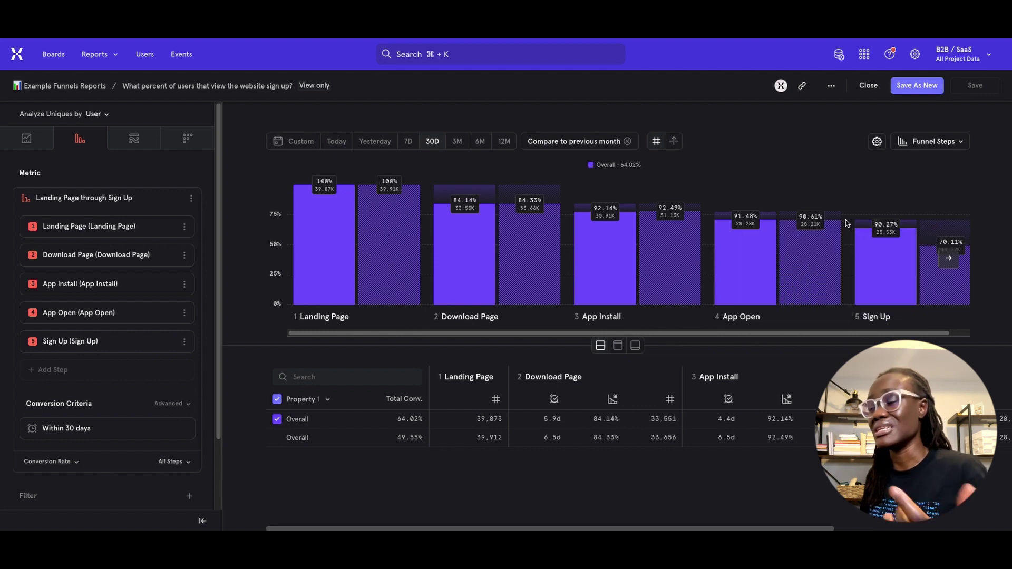
pyautogui.moveTo(948, 227)
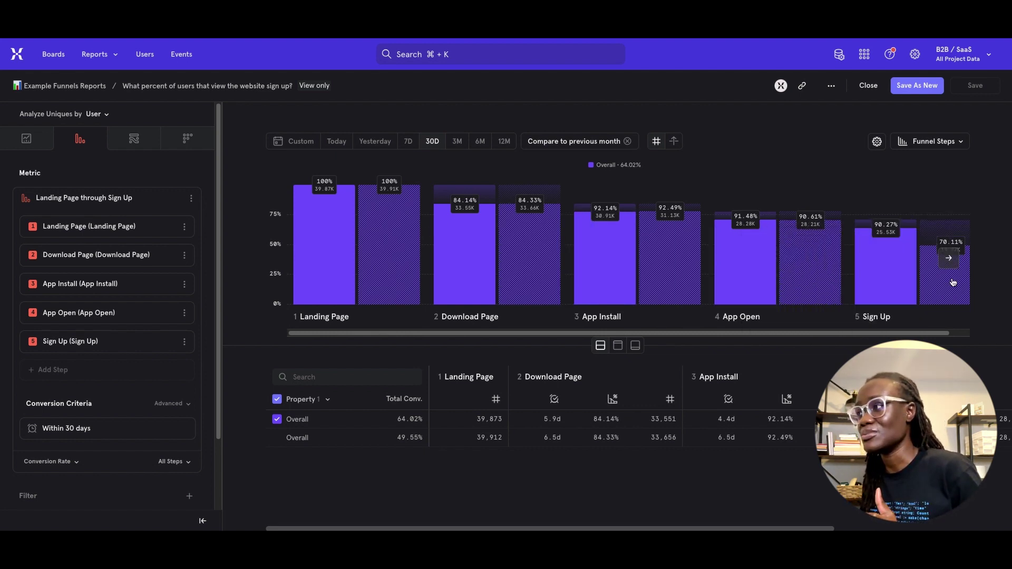
pyautogui.moveTo(953, 288)
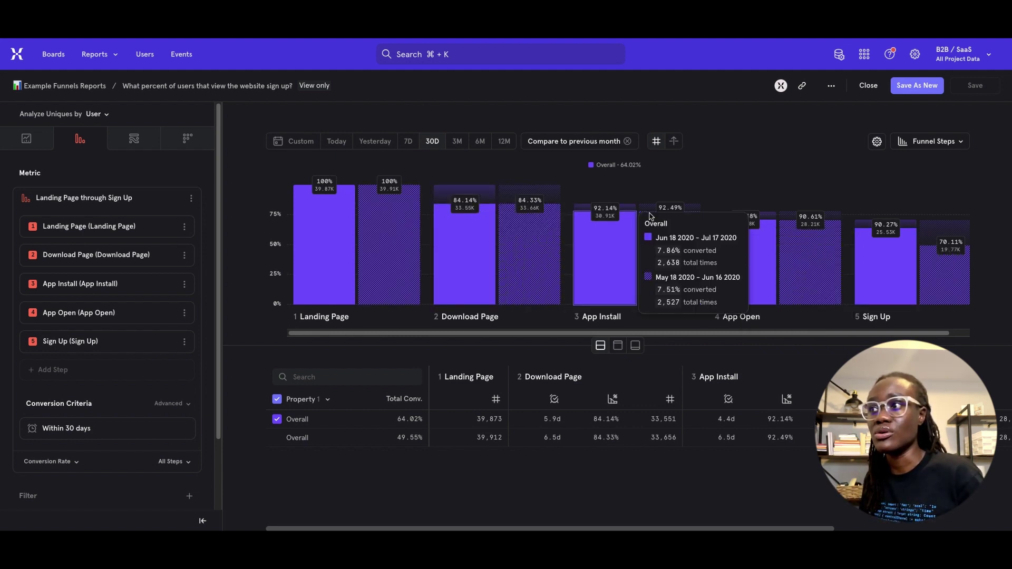
pyautogui.moveTo(938, 234)
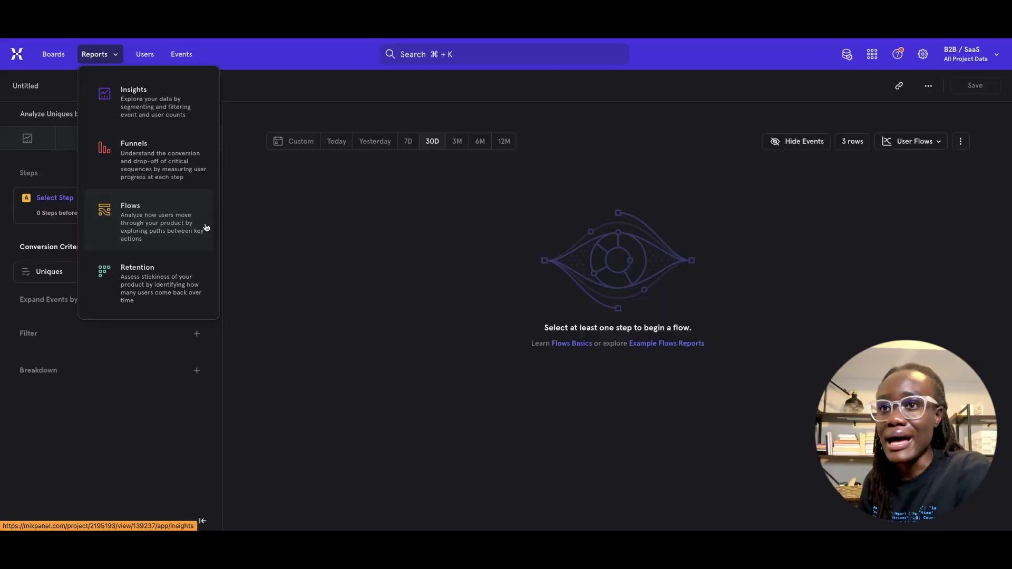
# Create a new Flows report with App Install as its step event
pyautogui.click(169, 227)
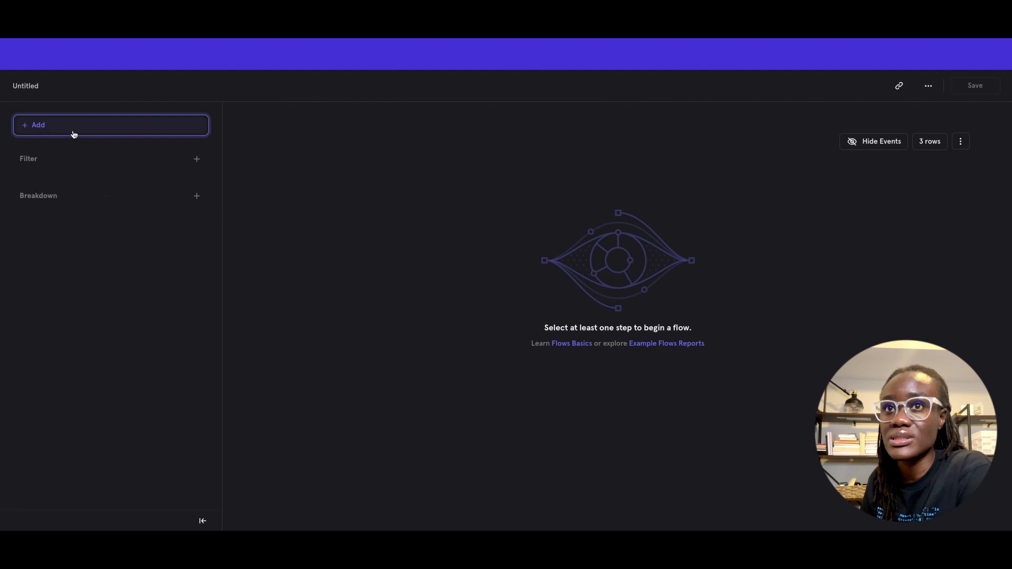
pyautogui.click(74, 131)
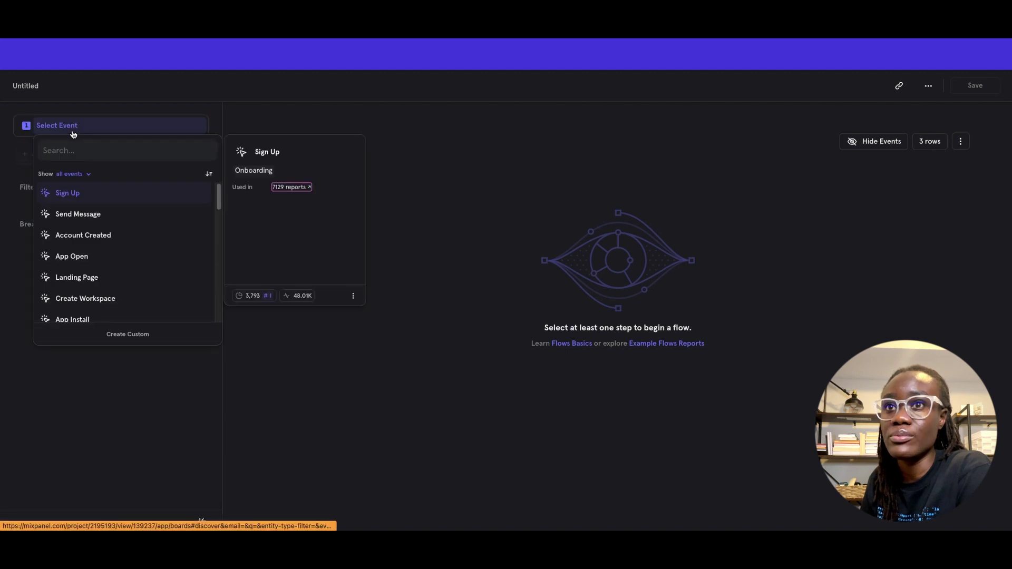
pyautogui.scroll(-2, 104, 286)
pyautogui.click(103, 272)
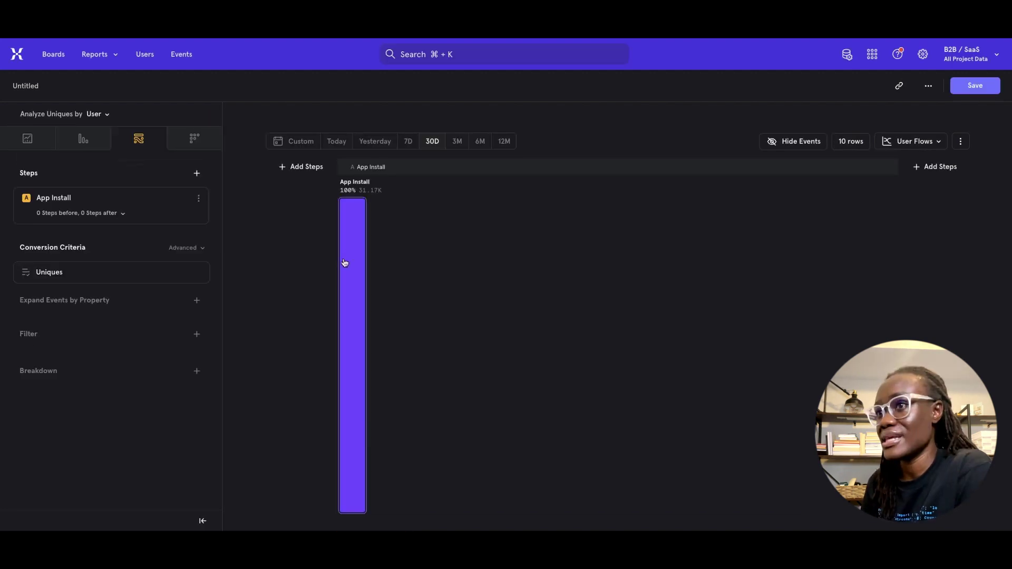
# Set the App Install flow to show 10 steps before and 10 steps after the event
pyautogui.click(82, 213)
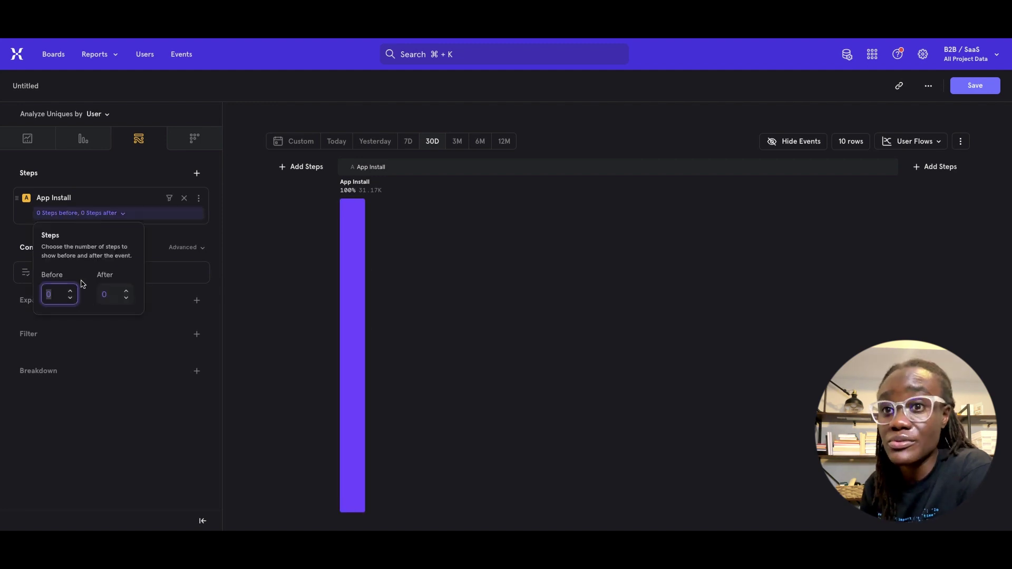
pyautogui.write('10')
pyautogui.click(104, 297)
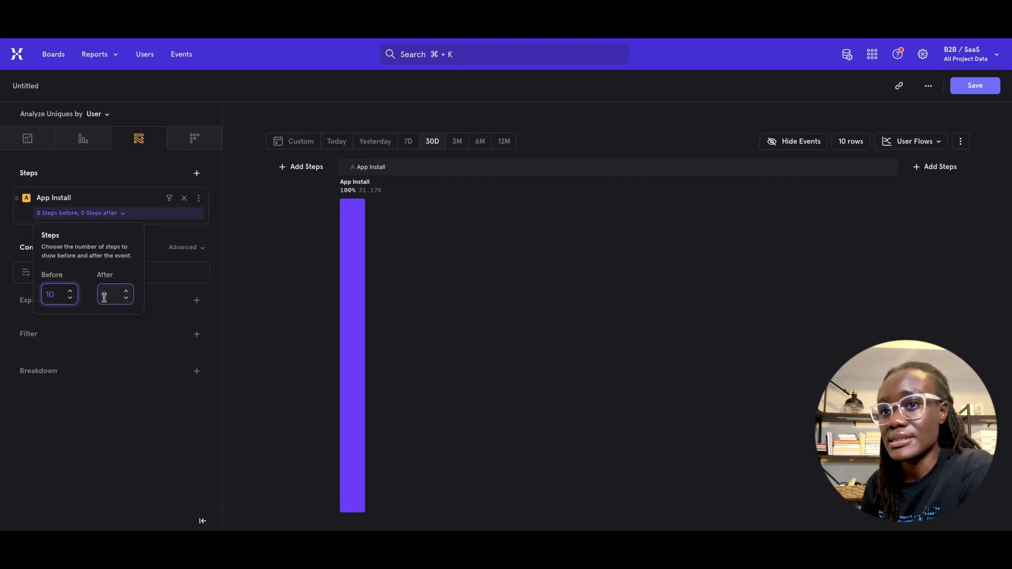
pyautogui.write('10')
pyautogui.click(816, 250)
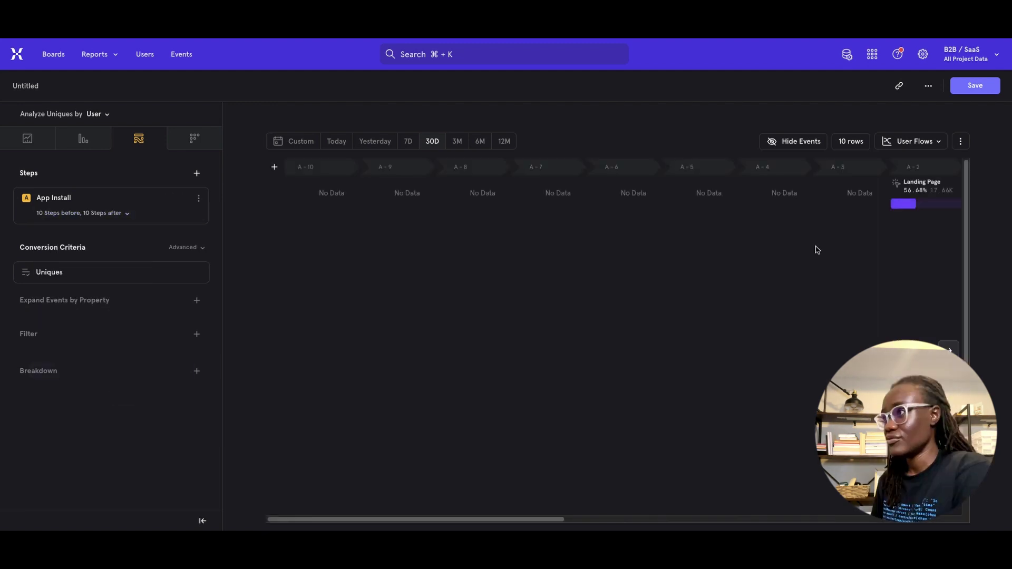
# Examine the user paths before and after App Install, including the share of users at each step and the drop-offs
pyautogui.hscroll(10, 816, 250)
pyautogui.hscroll(-3, 321, 204)
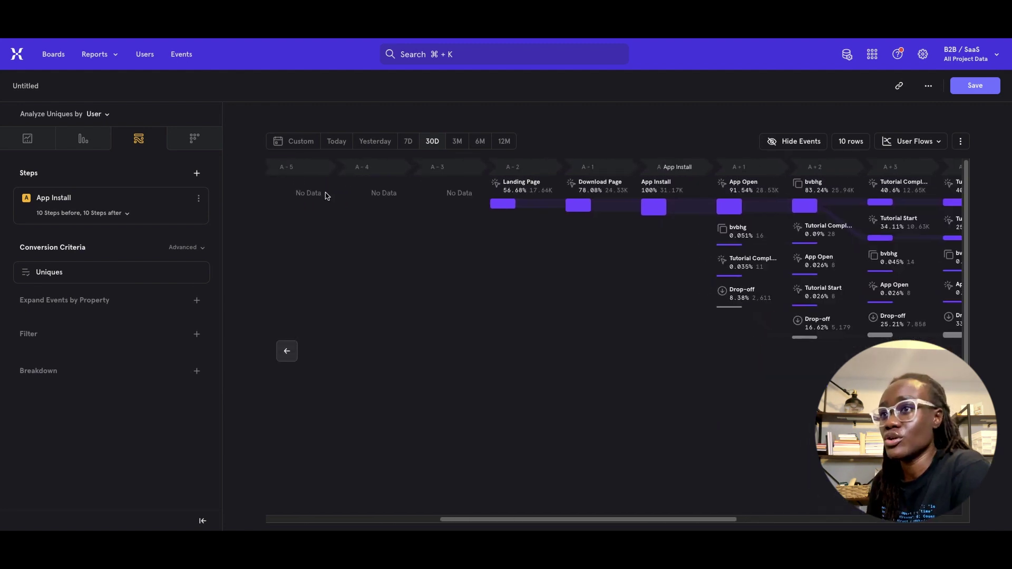
pyautogui.hscroll(-5, 326, 196)
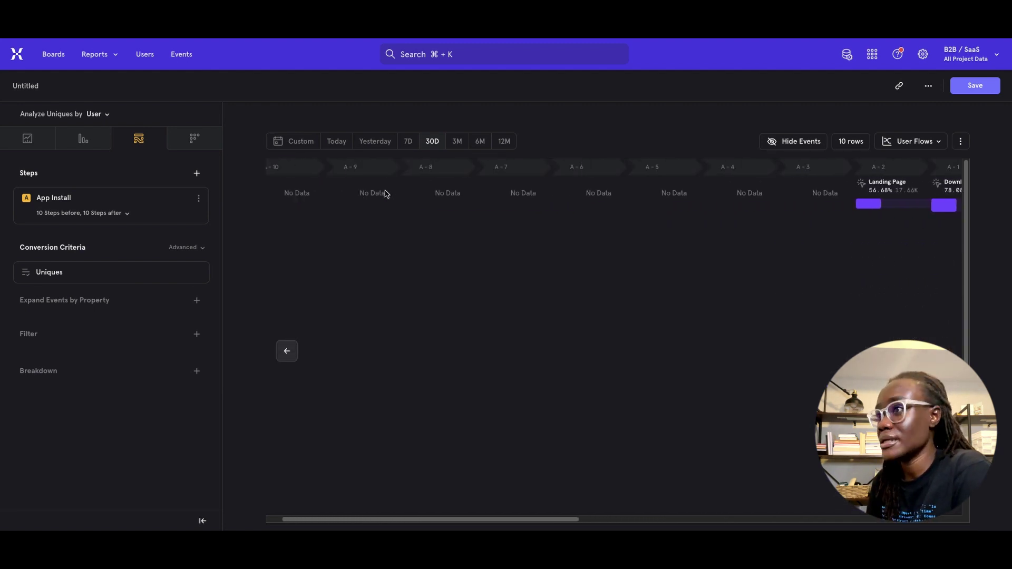
pyautogui.hscroll(6, 474, 201)
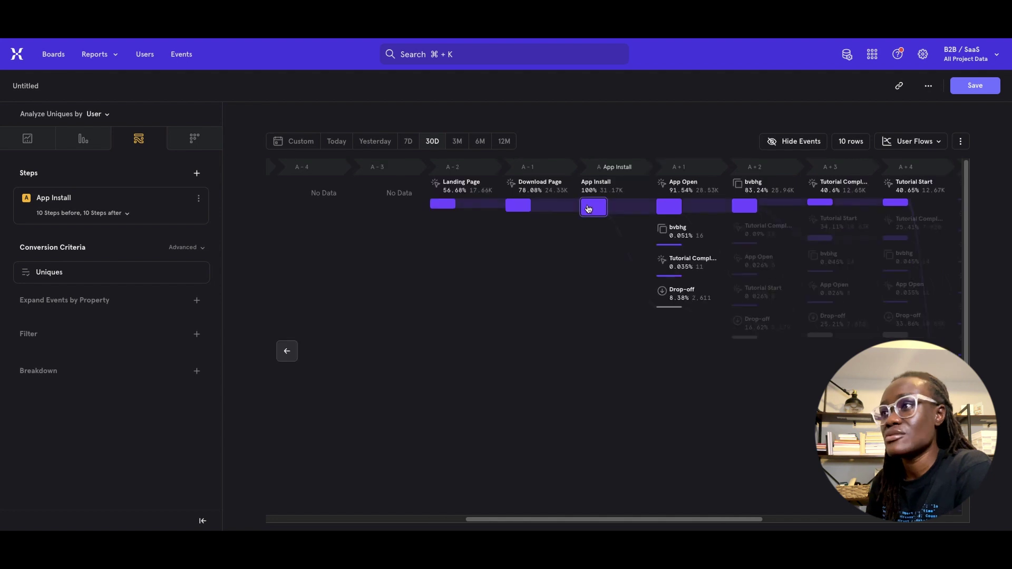
pyautogui.moveTo(590, 192)
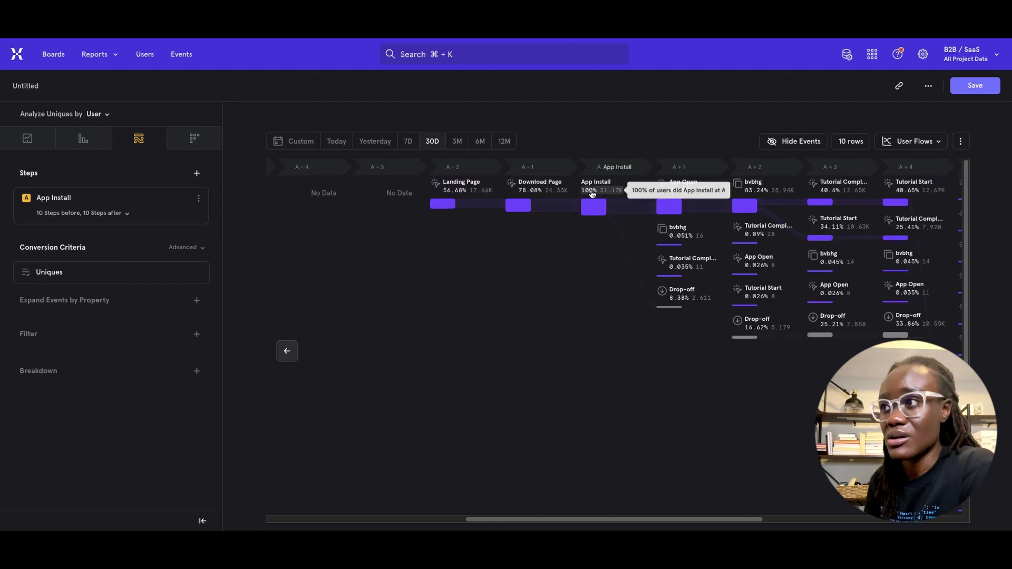
pyautogui.click(523, 205)
pyautogui.click(669, 207)
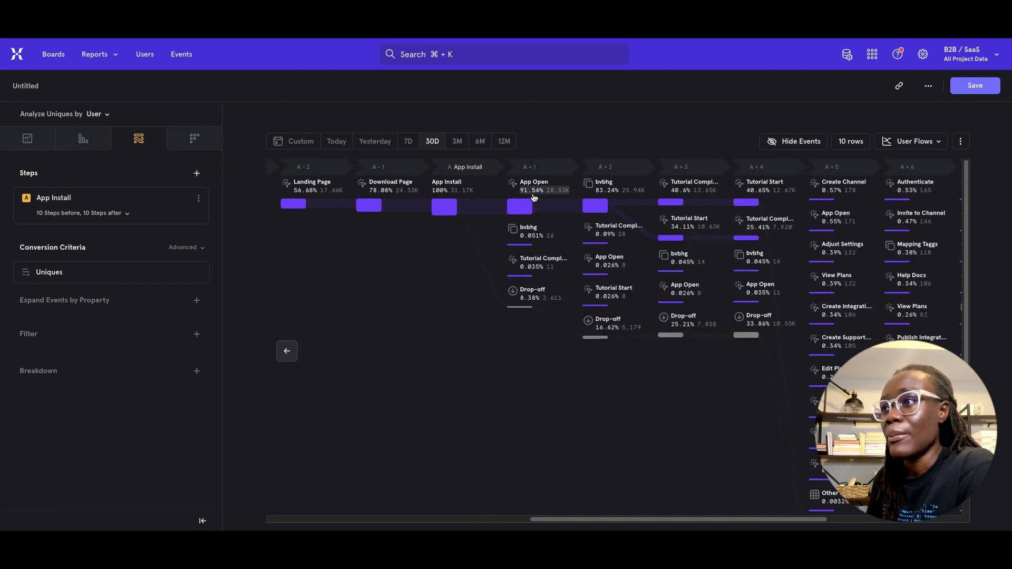
pyautogui.moveTo(529, 195)
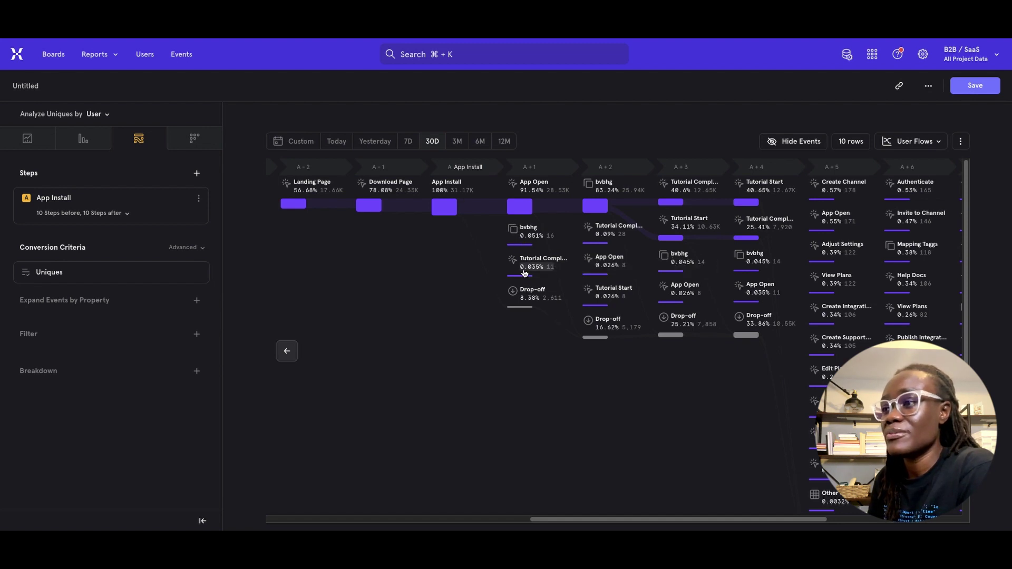
pyautogui.moveTo(538, 266)
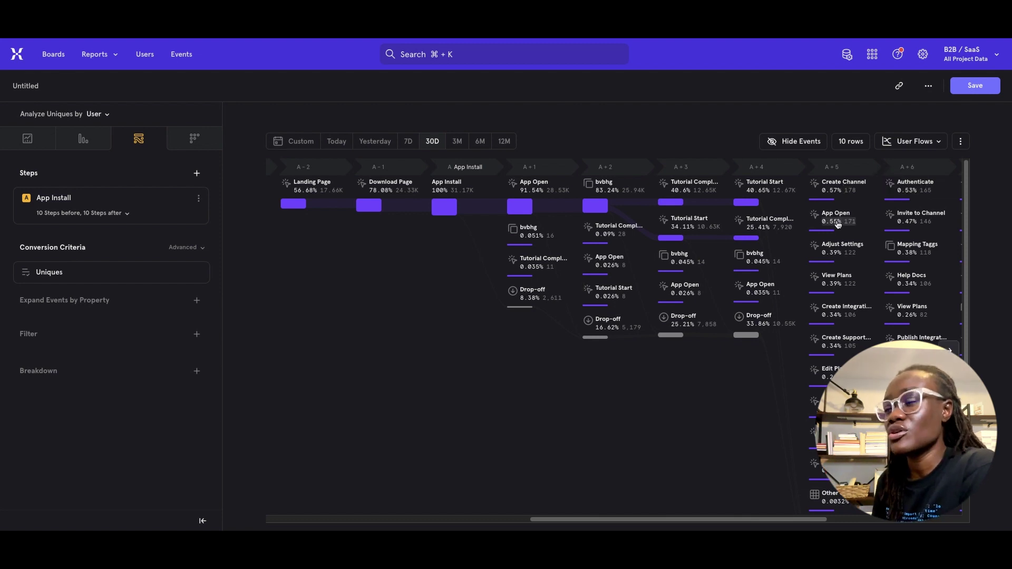
pyautogui.moveTo(838, 225)
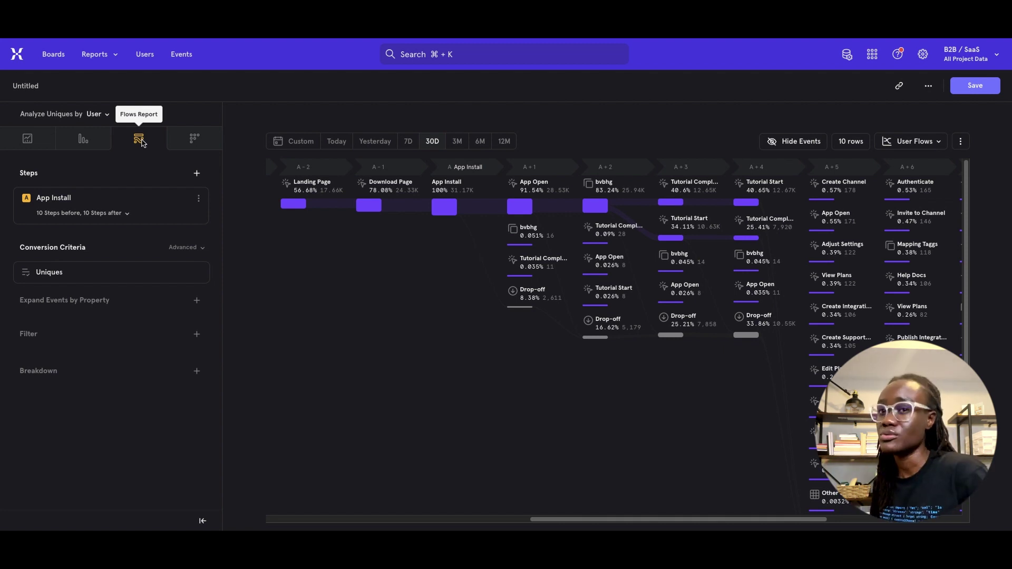
# Replace the flow's step event with Join Channel and look over the user paths around it
pyautogui.click(58, 198)
pyautogui.click(169, 330)
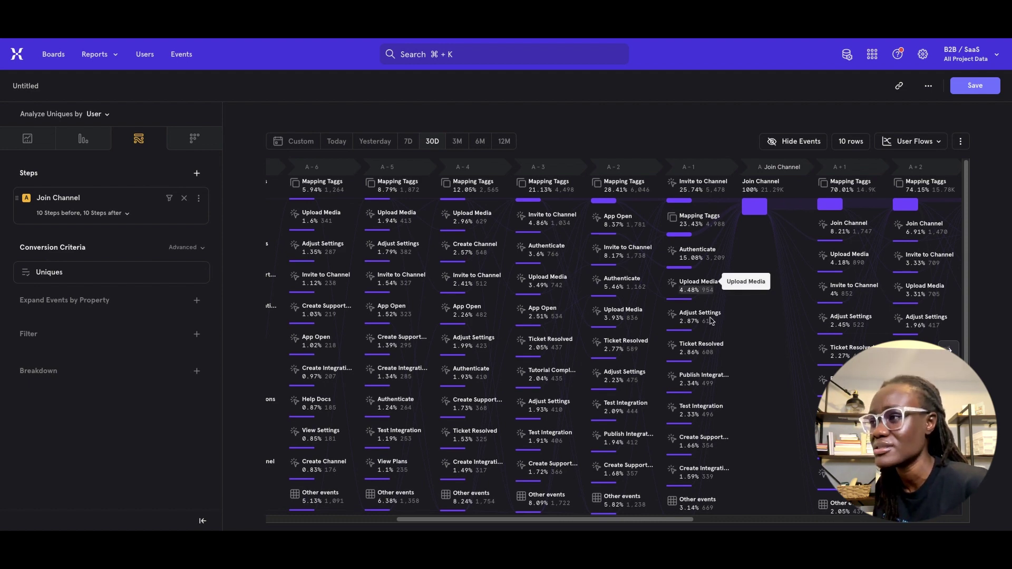
pyautogui.scroll(-1, 689, 396)
pyautogui.scroll(1, 691, 394)
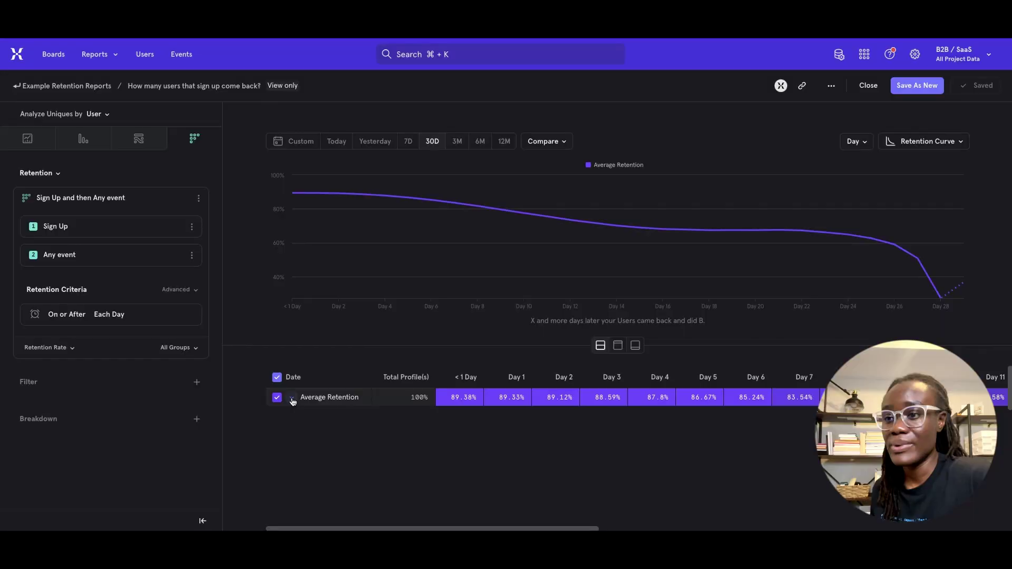
# Expand the Average Retention row into its dated cohorts and review the report's Sign Up and Any event definition
pyautogui.click(291, 397)
pyautogui.moveTo(68, 236)
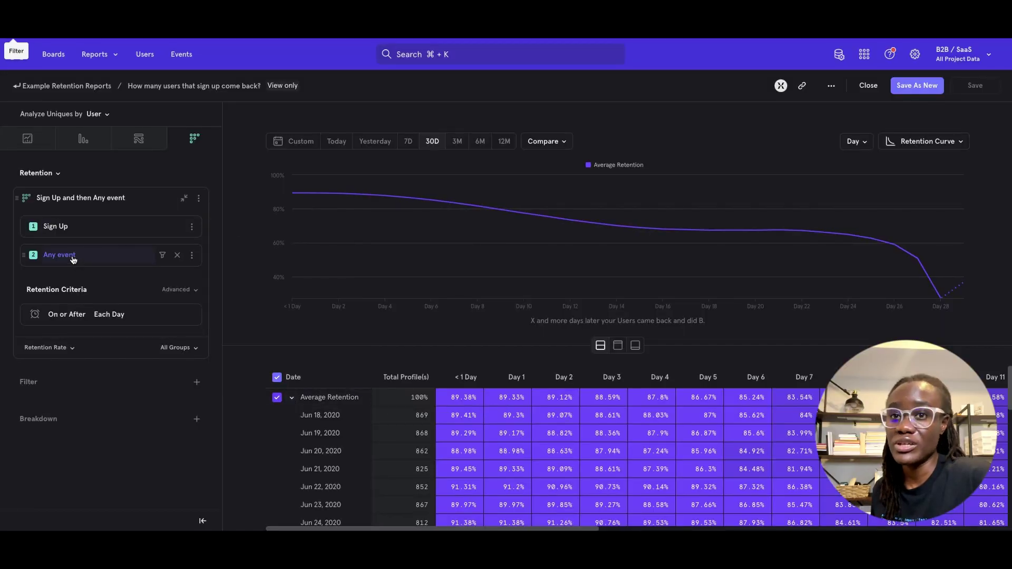
pyautogui.moveTo(73, 259)
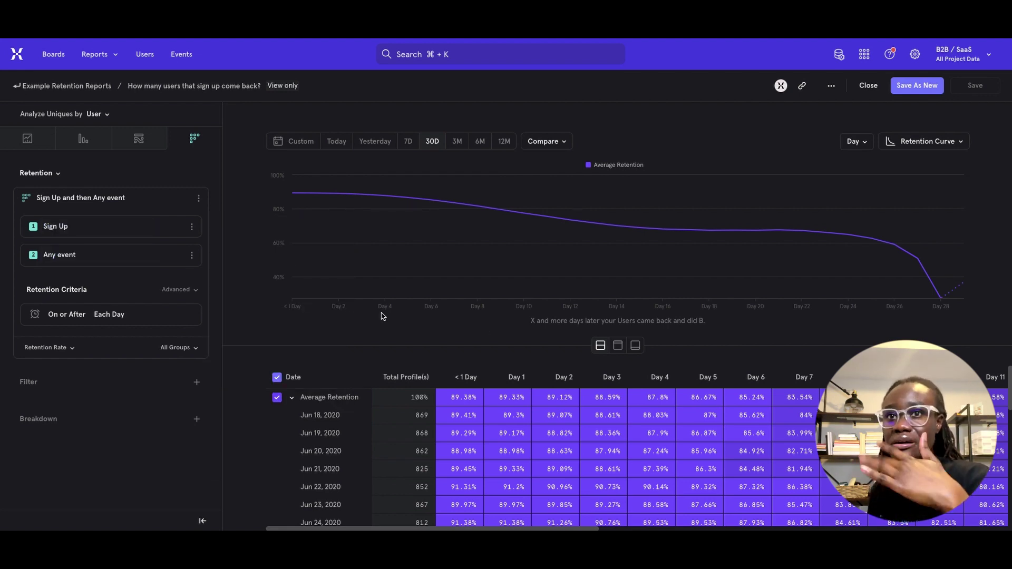
pyautogui.moveTo(58, 177)
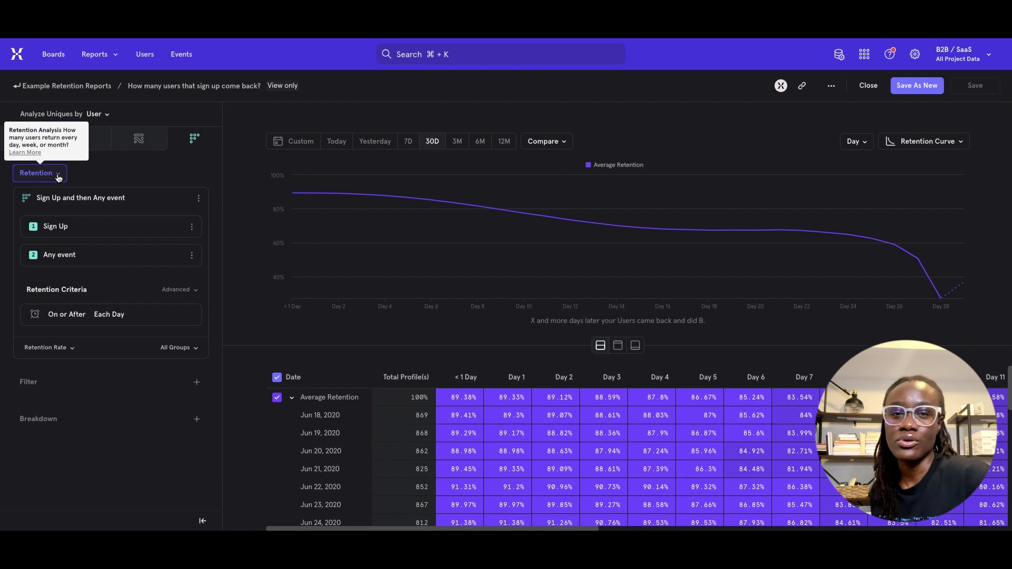
# Set the retention criteria interval to Each Week and show only the cohort table without the chart
pyautogui.moveTo(98, 318)
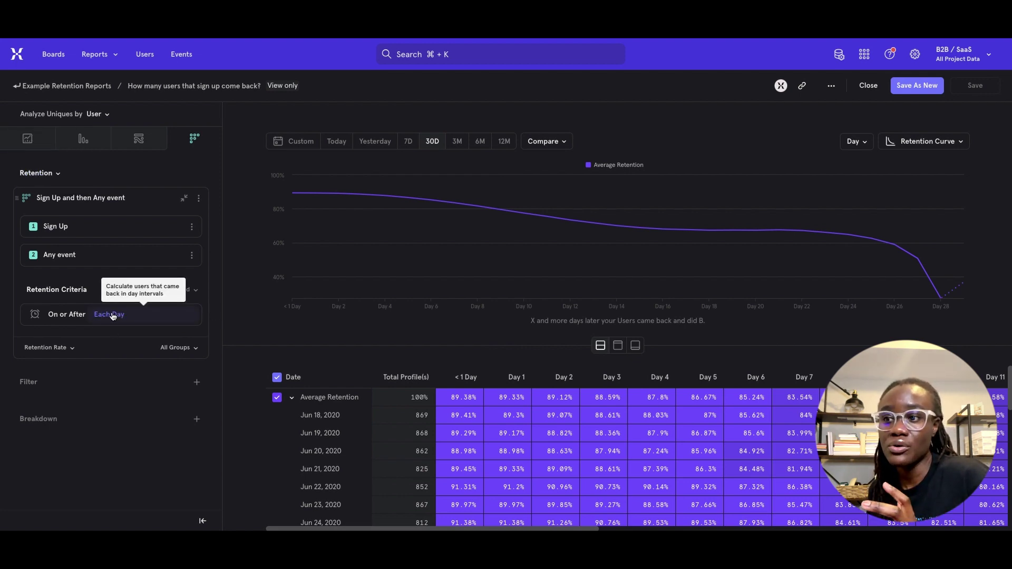
pyautogui.click(112, 315)
pyautogui.click(129, 361)
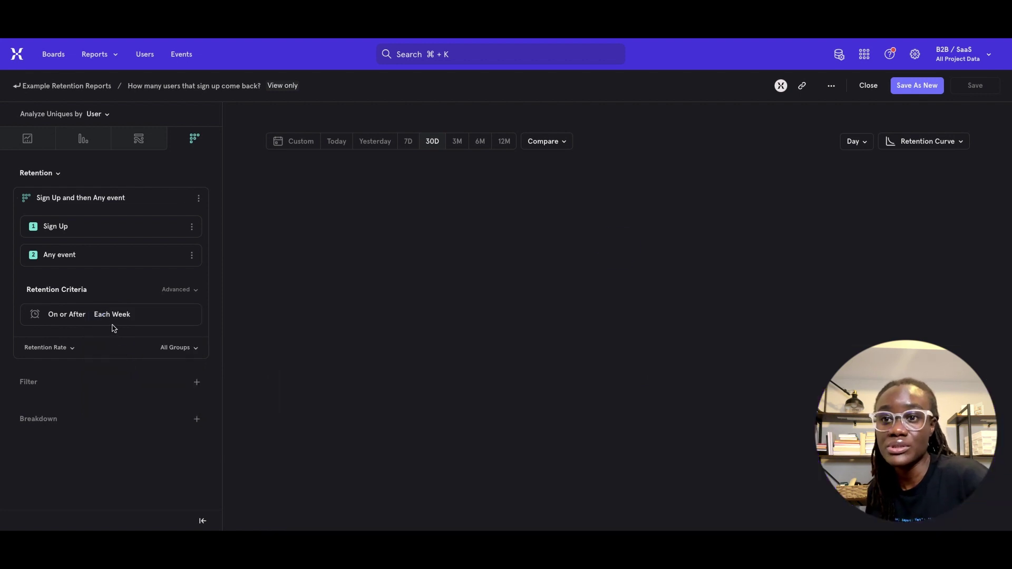
pyautogui.moveTo(115, 320)
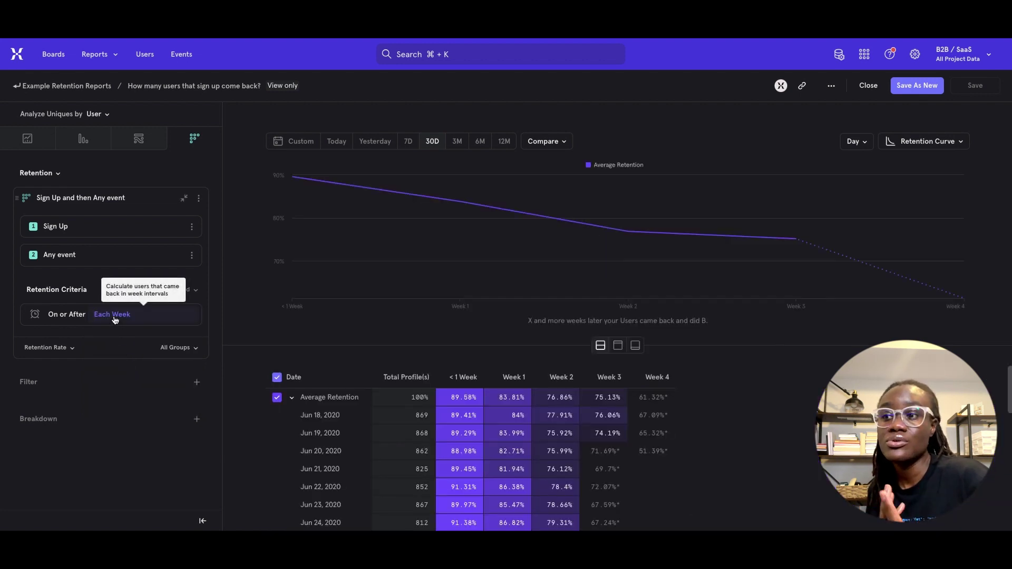
pyautogui.click(622, 350)
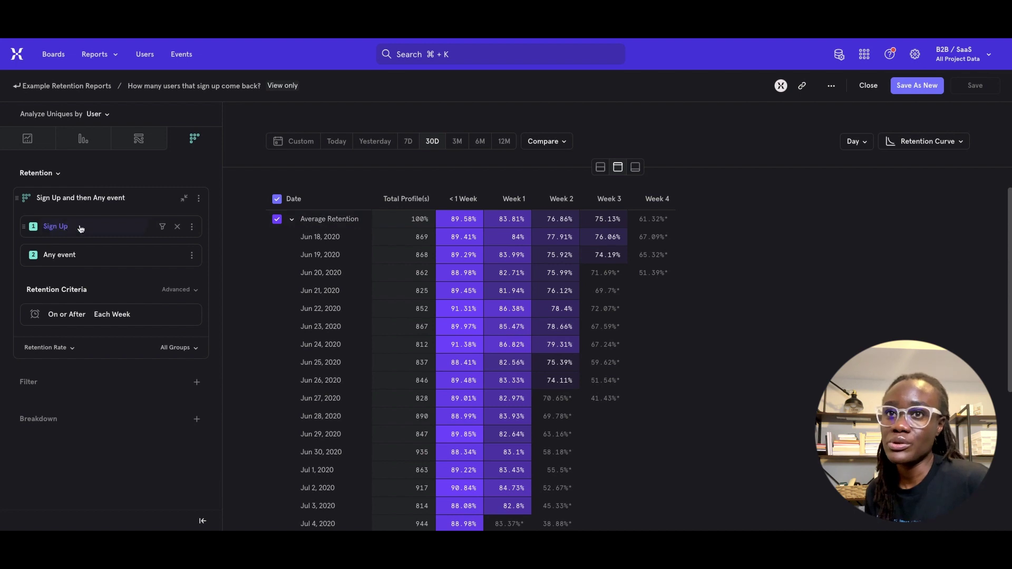
# Switch the analysis from Retention to Frequency and expand the Average Frequency row by date for Send Message
pyautogui.click(61, 177)
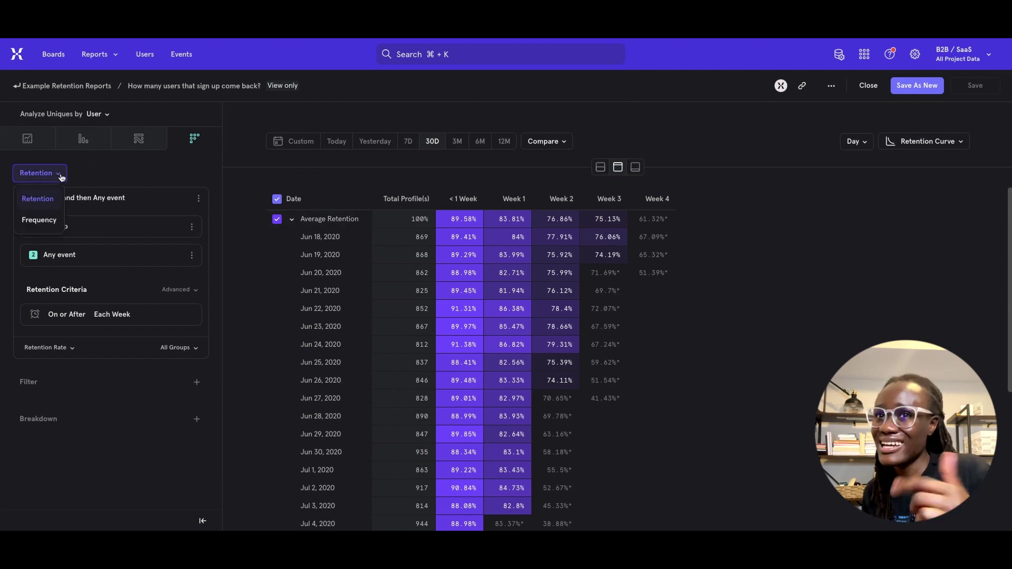
pyautogui.click(38, 219)
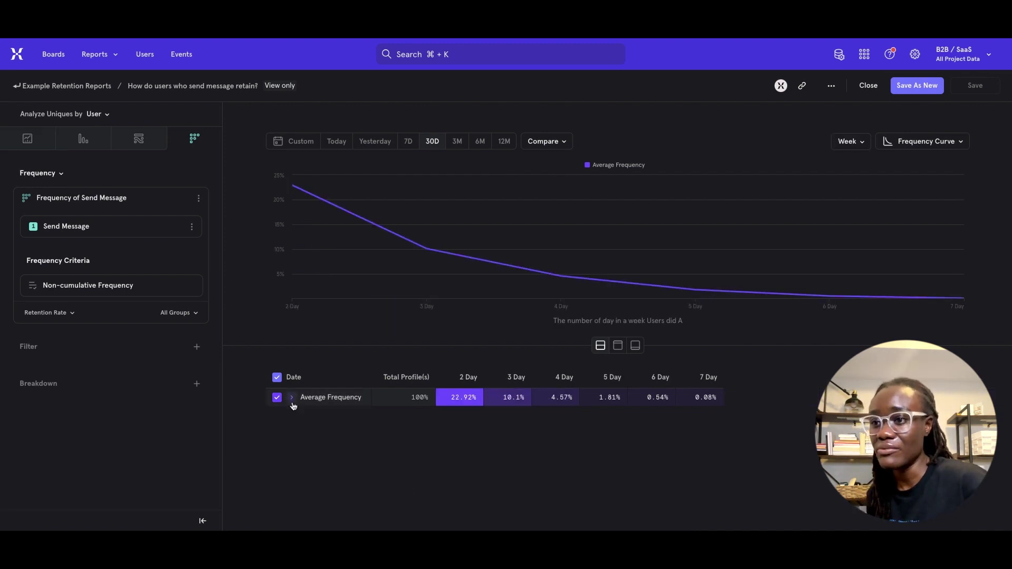
pyautogui.click(292, 401)
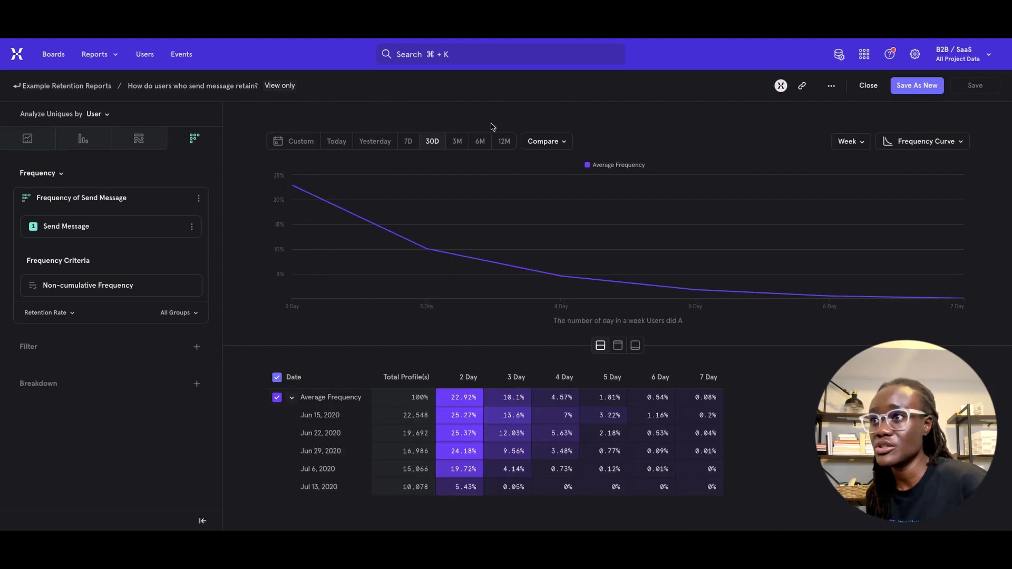